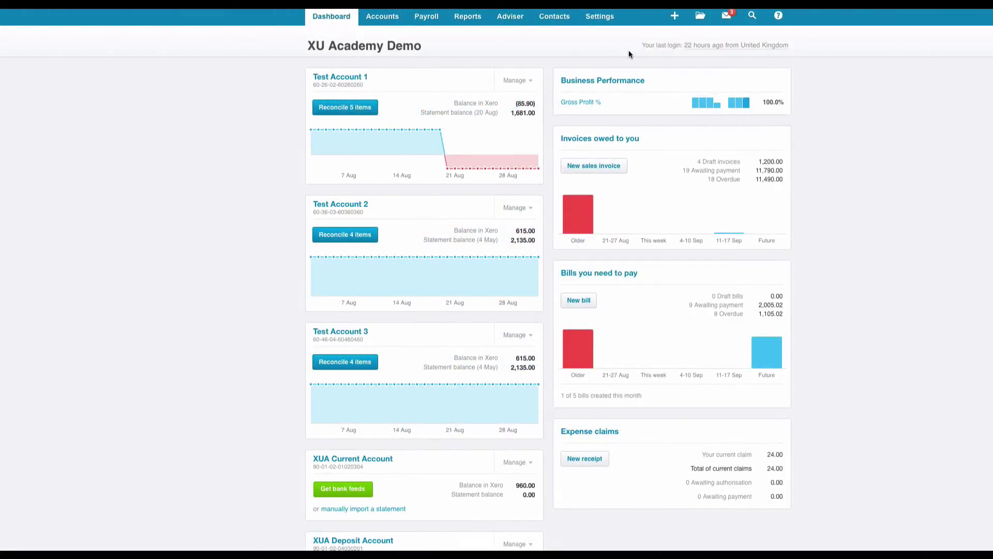
Step: Search for Vodafone and open the 24.00 bill dated 20 Aug 2016
click(751, 17)
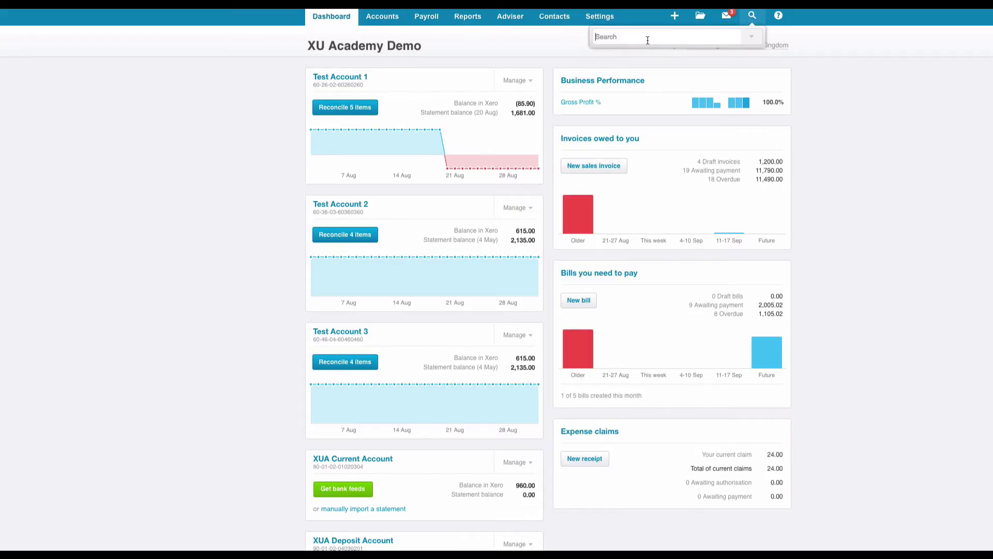
text(vodafone)
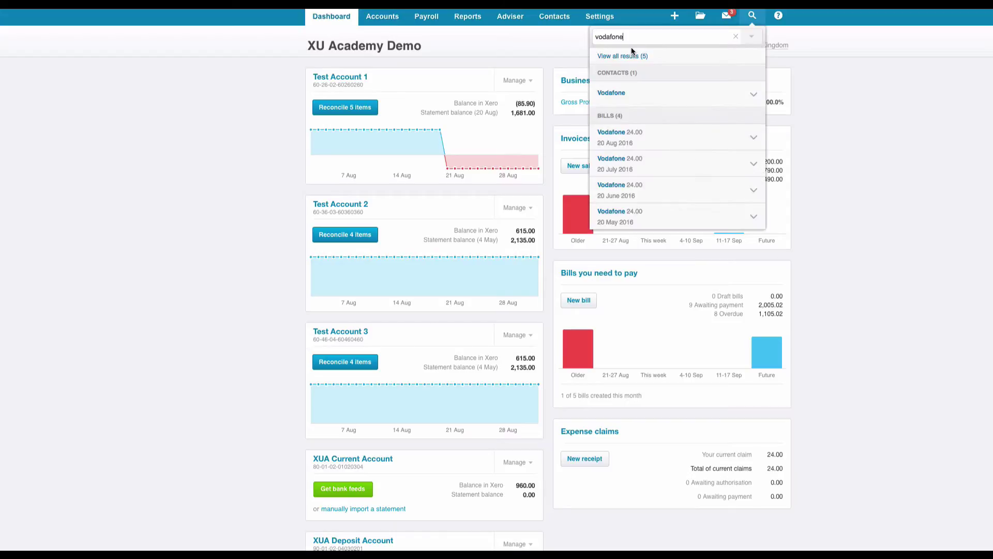
click(613, 136)
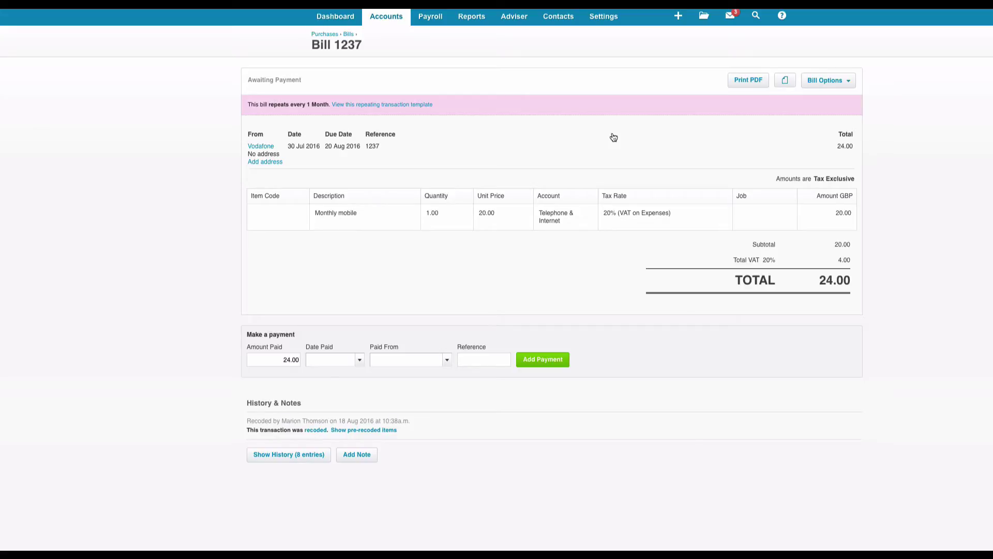
Step: Copy Bill 1237 into a new draft Vodafone bill from Bill Options
click(829, 80)
click(807, 122)
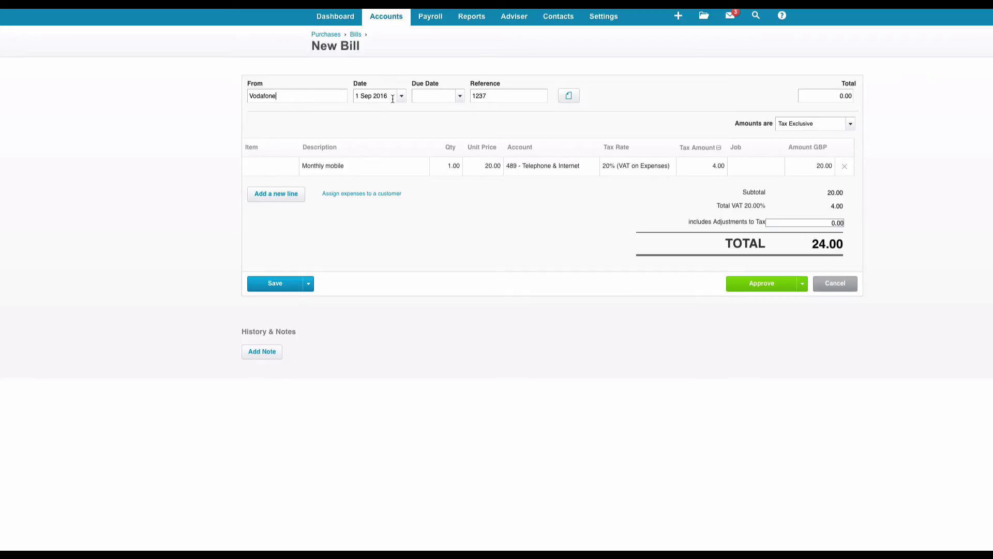
Step: Date the copied bill 31/8 and set the due date to +30 days
drag(393, 96, 352, 97)
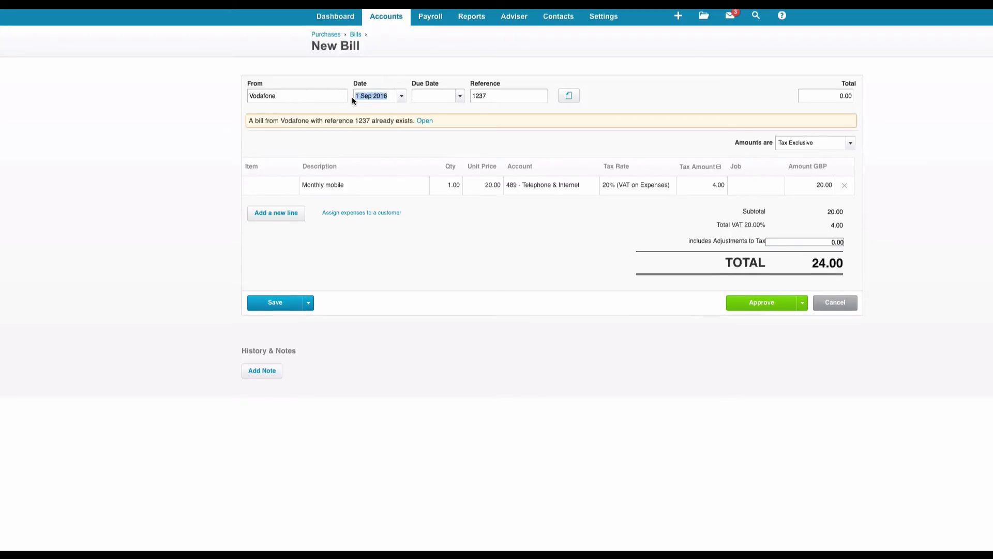
text(31/8)
key(Tab)
text(+30)
key(Tab)
Step: Change the reference number from 1237 to 1238
click(501, 94)
text(8)
key(Tab)
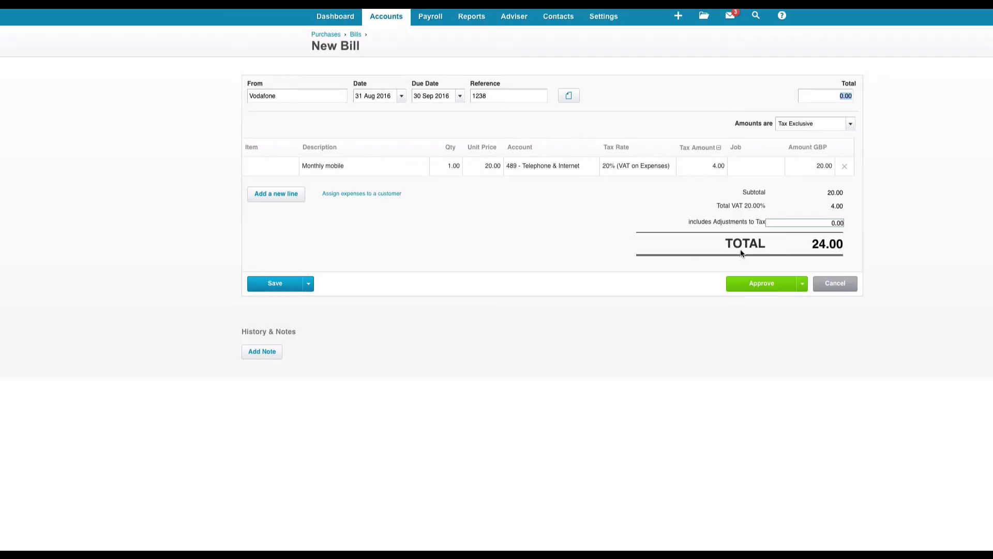
Step: Approve the 24.00 Vodafone bill with reference 1238
click(761, 286)
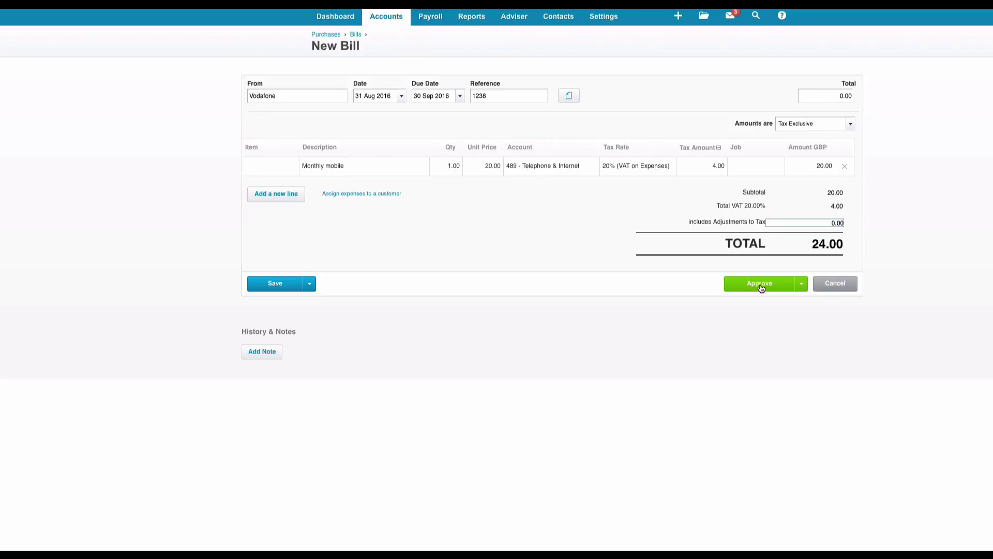